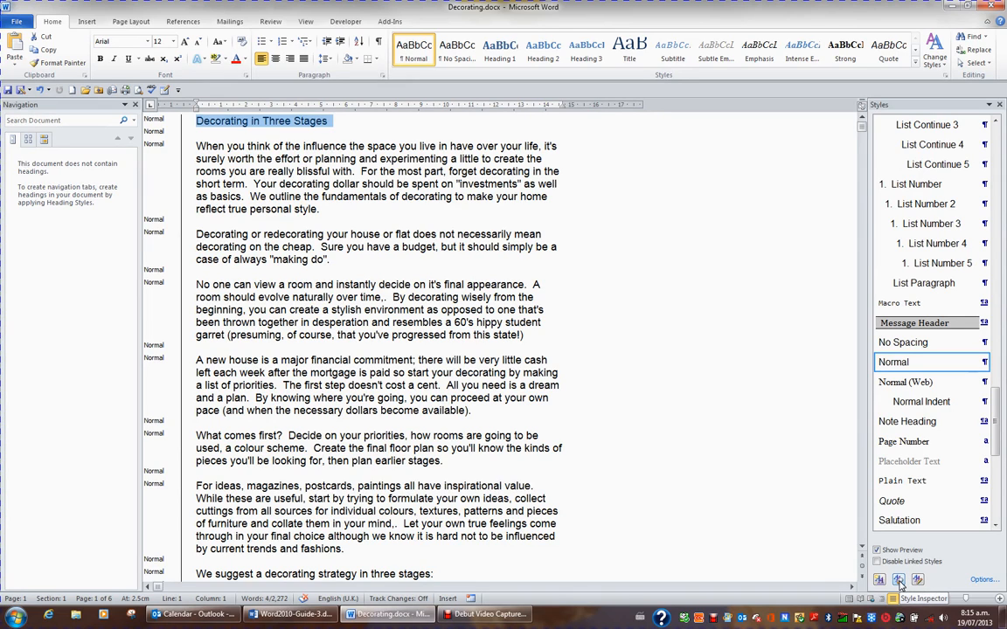
Reveal the detailed formatting of the selected title from the Style Inspector, closing the inspector once the details are displayed.
left_click(898, 581)
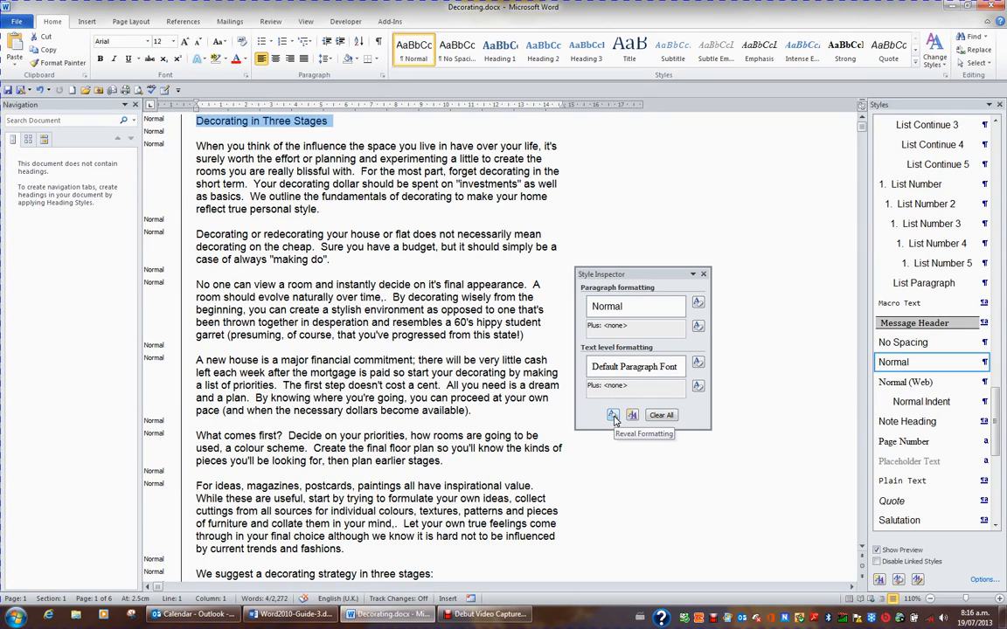
left_click(612, 416)
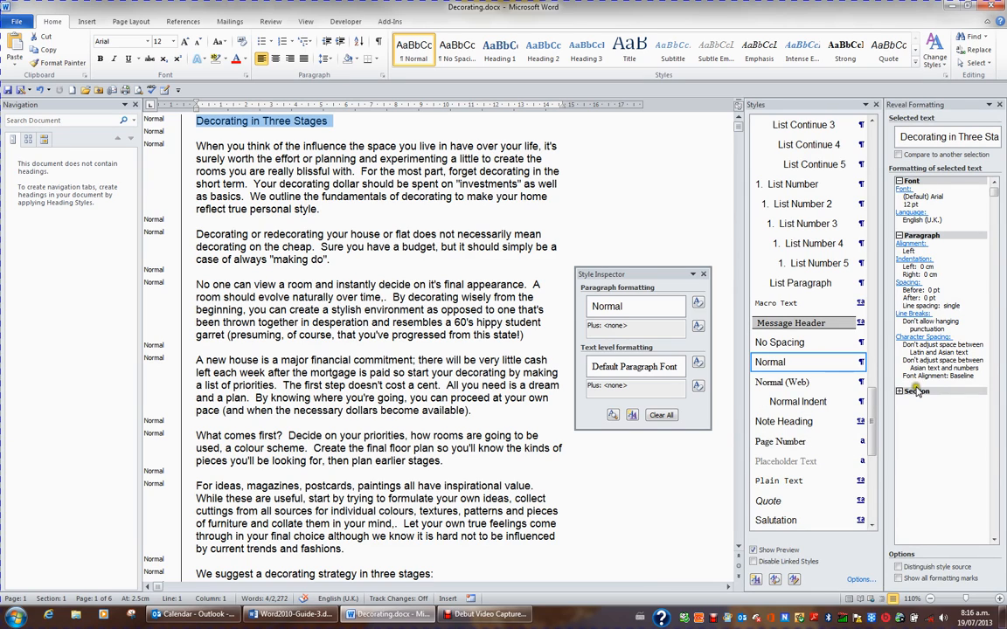
left_click(704, 277)
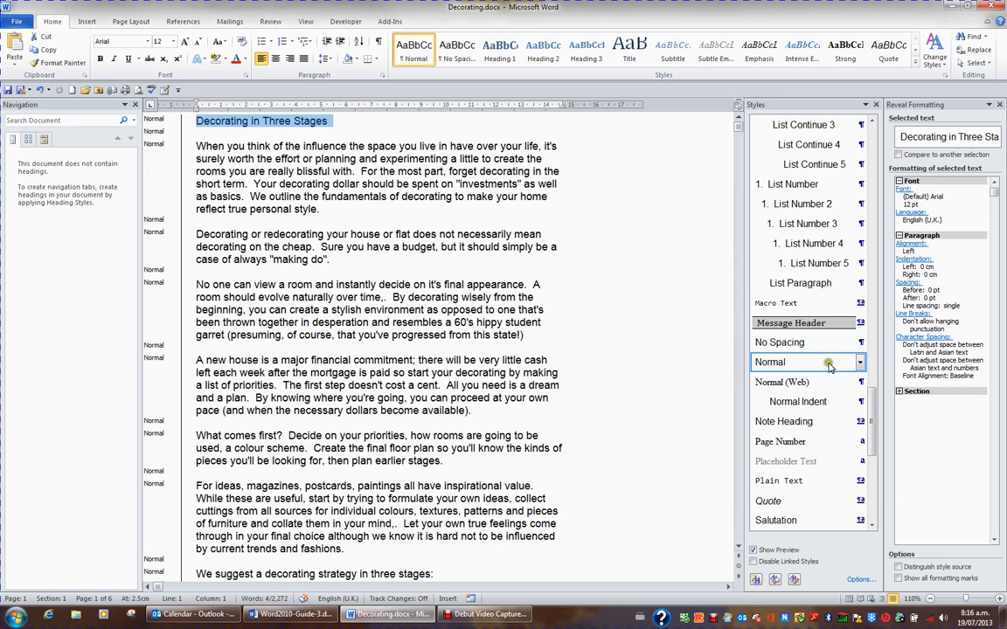
Try the styles Heading 1 through Heading 7 one after another on the title "Decorating in Three Stages".
left_click_drag(873, 409, 899, 225)
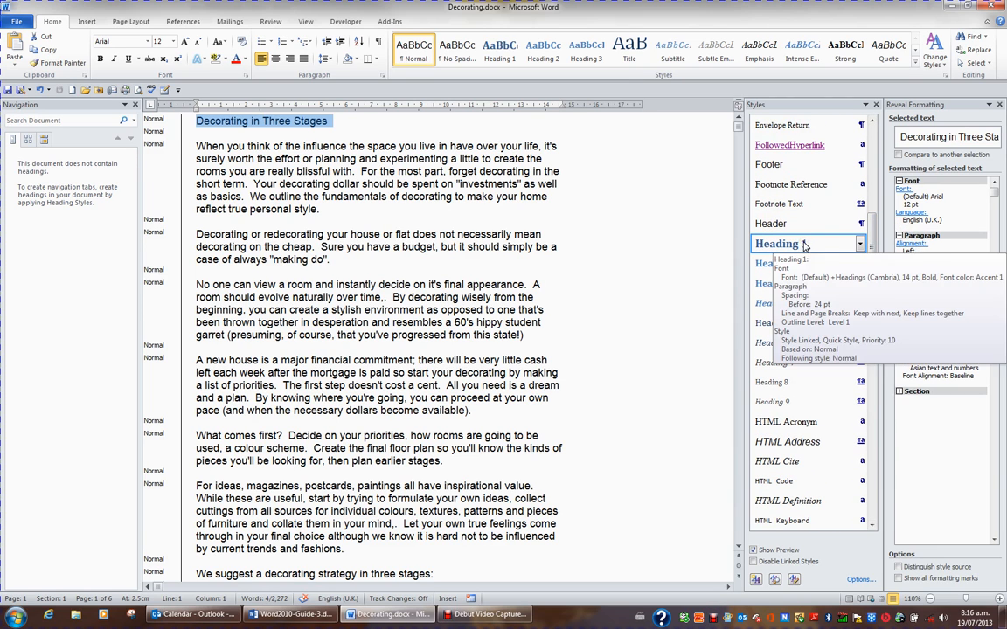
left_click(802, 245)
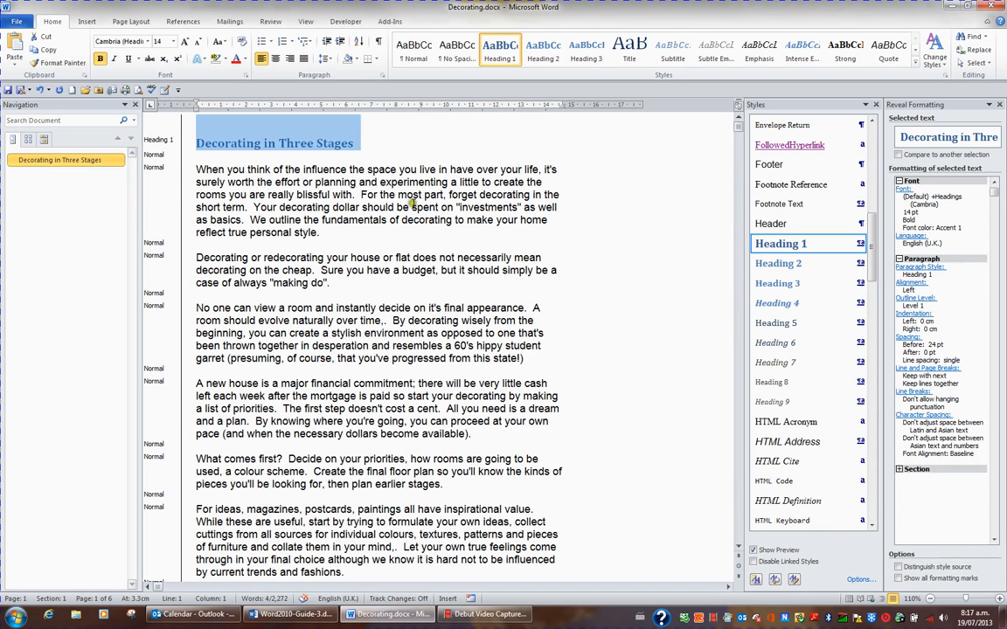
left_click(787, 263)
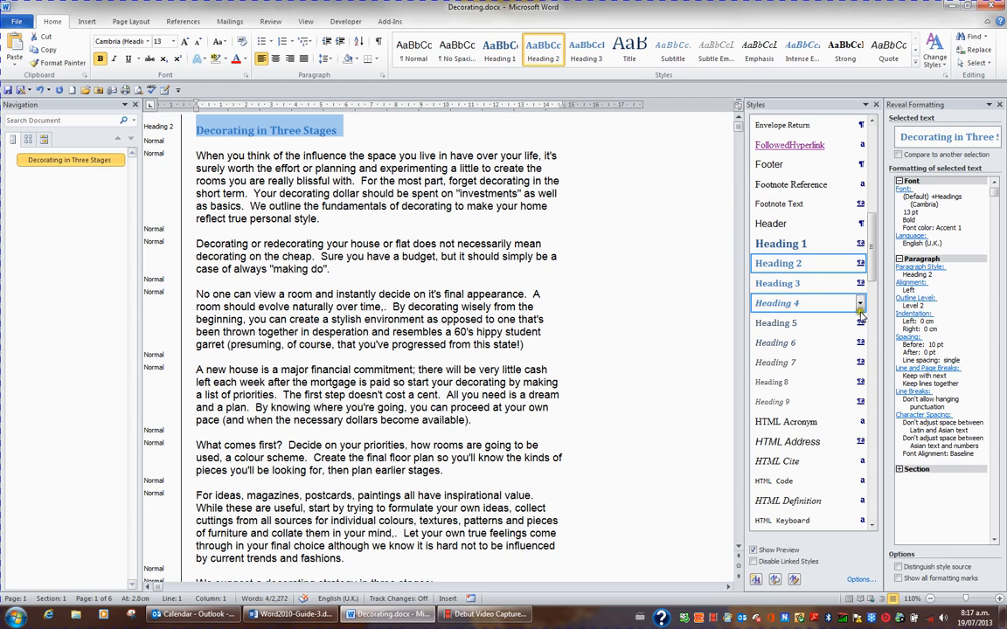
left_click(808, 289)
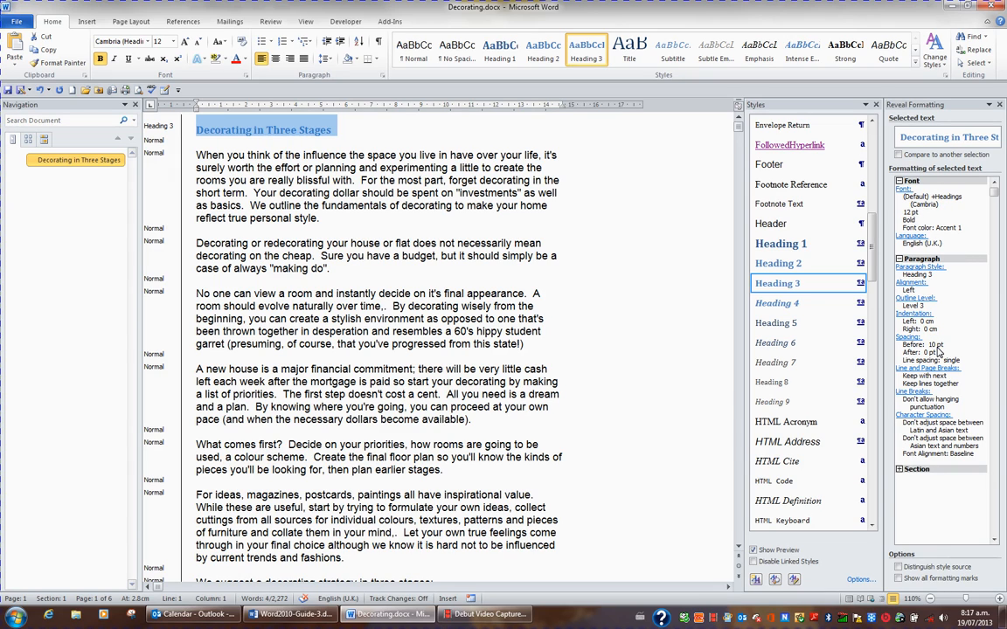
left_click(821, 306)
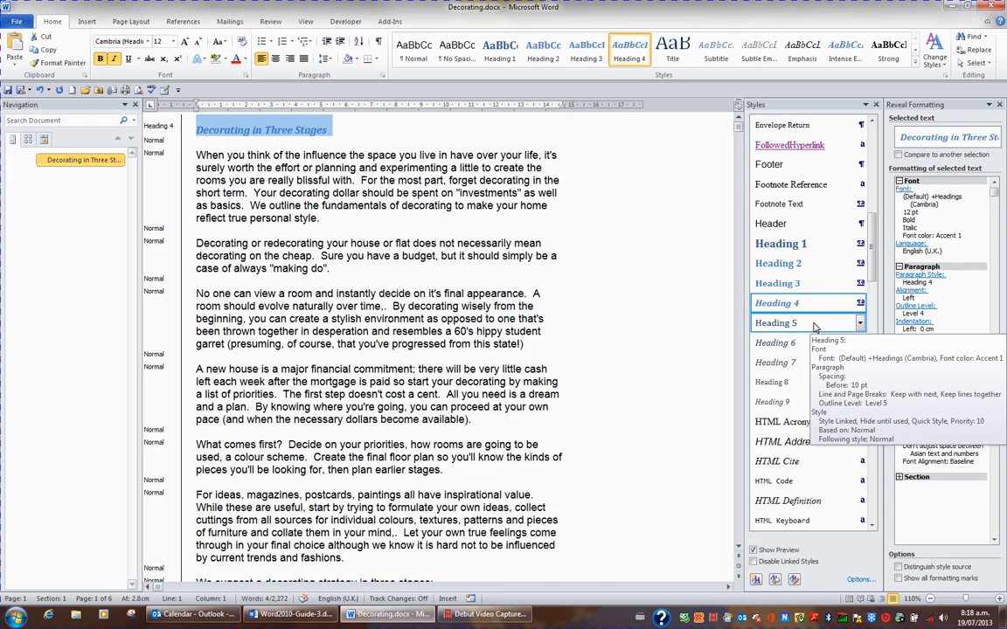
left_click(812, 325)
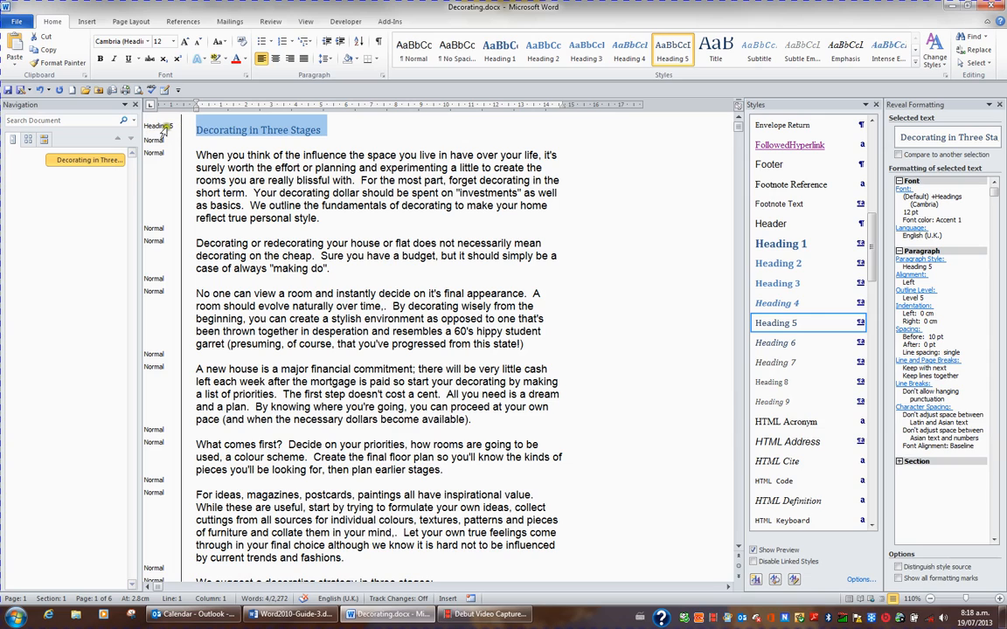
left_click(765, 343)
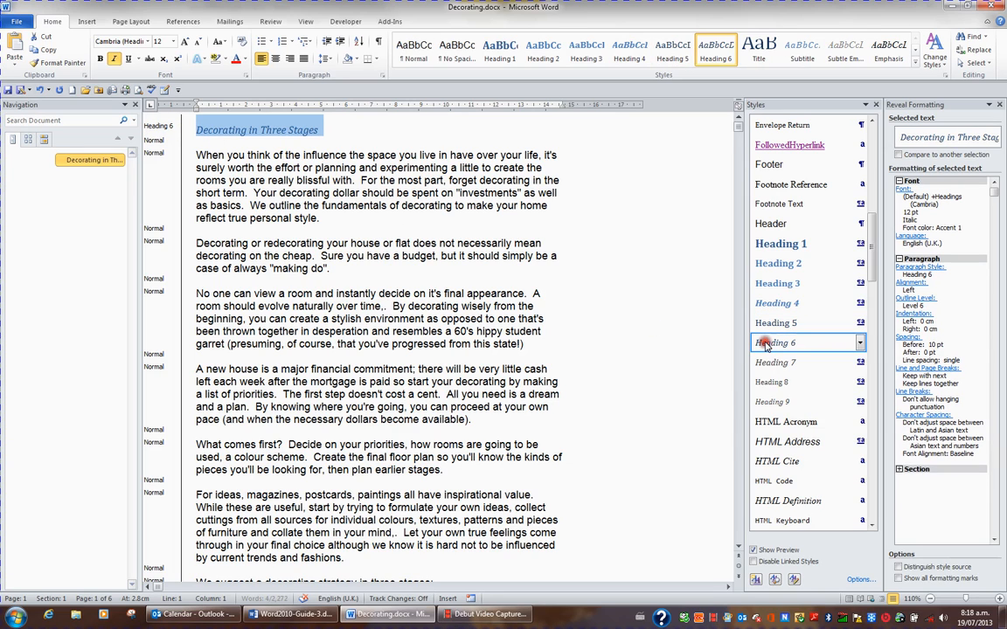
left_click(770, 361)
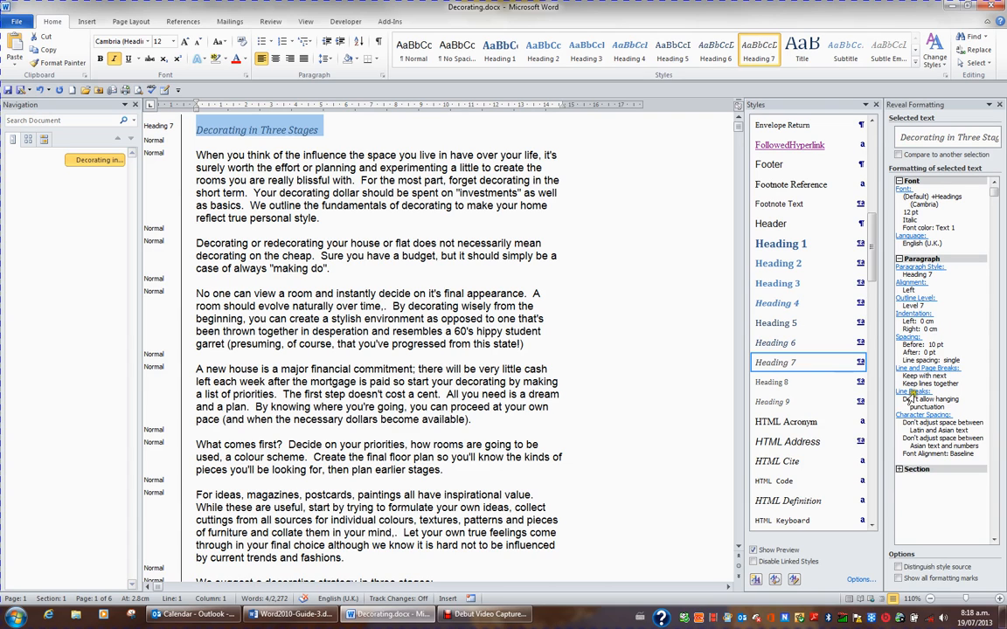
Return the title "Decorating in Three Stages" to the Normal style and close the Reveal Formatting details.
left_click_drag(873, 528, 873, 528)
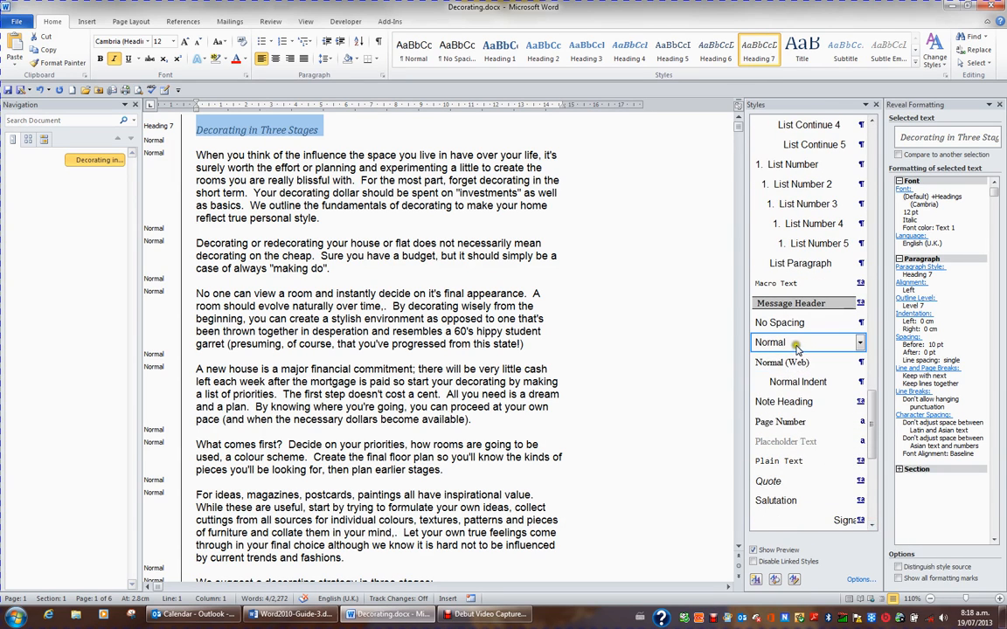
mouse_move(796, 348)
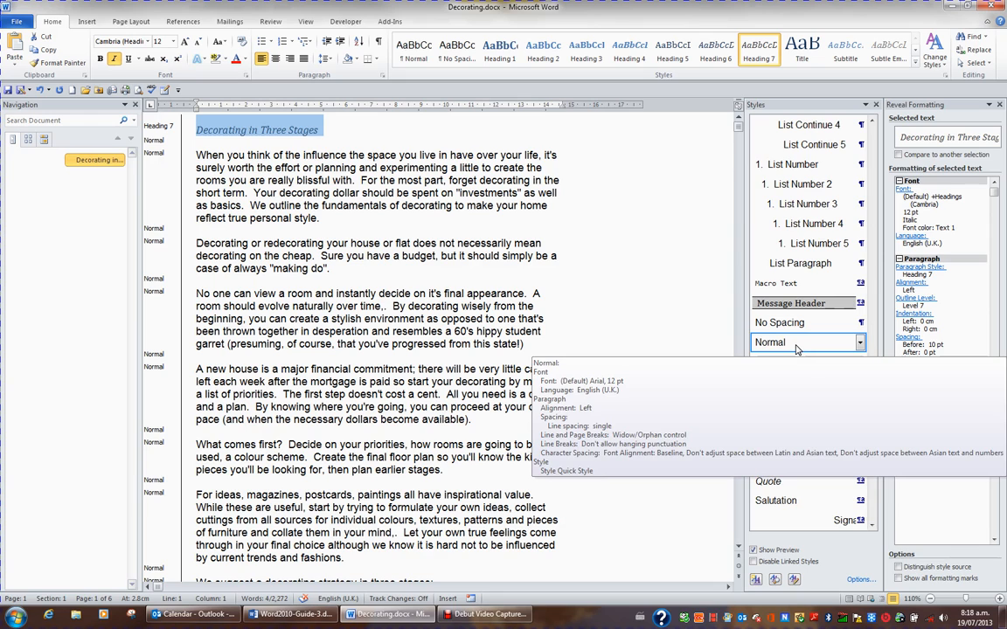
left_click(796, 343)
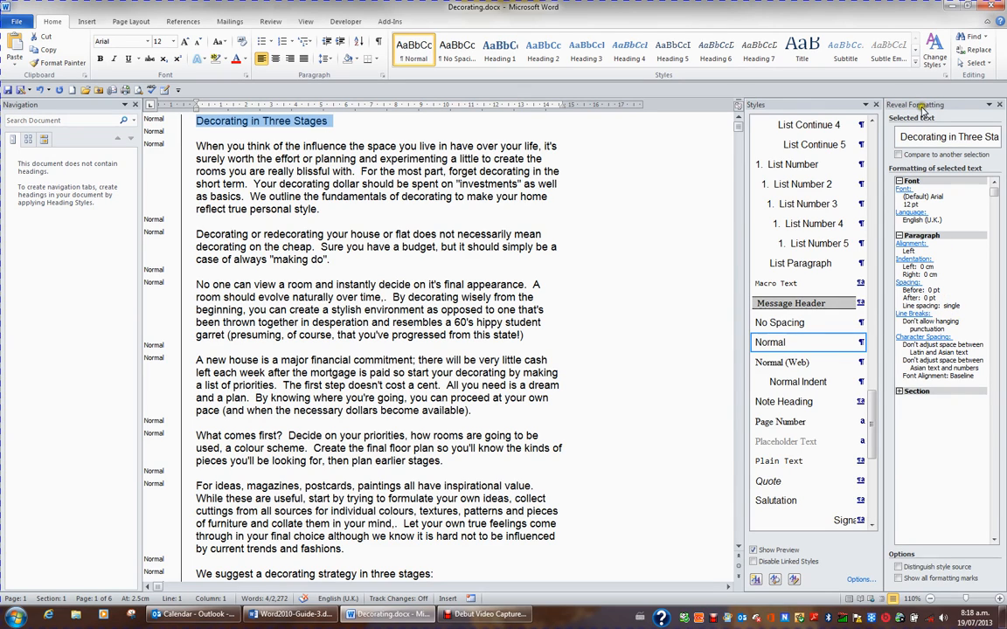
left_click(998, 105)
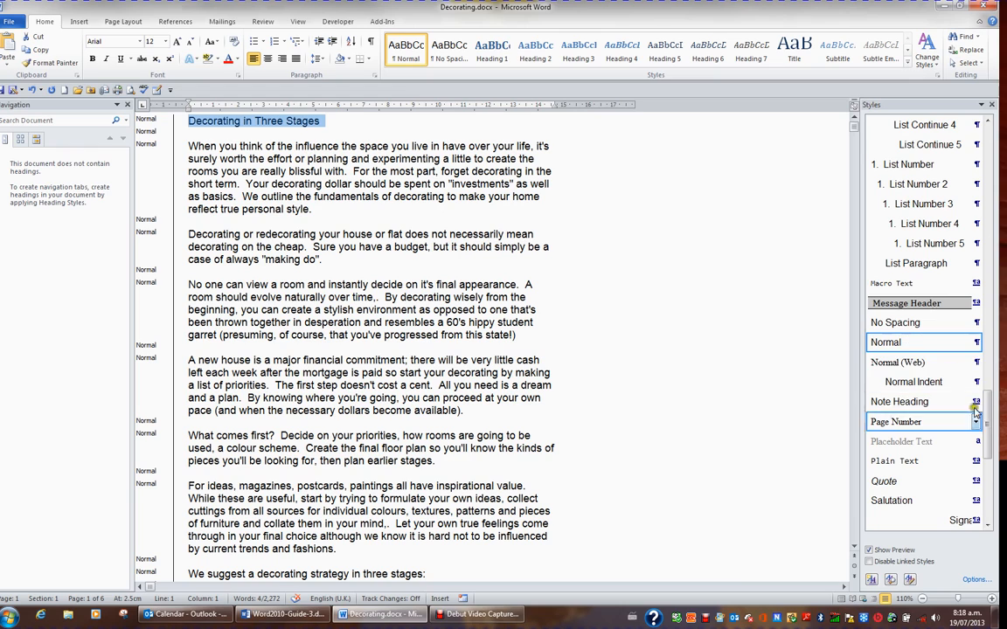
Cycle the title "Decorating in Three Stages" through Heading 1, Heading 2, Heading 3 and Normal, finishing on Heading 1.
left_click_drag(988, 424, 993, 259)
left_click(889, 185)
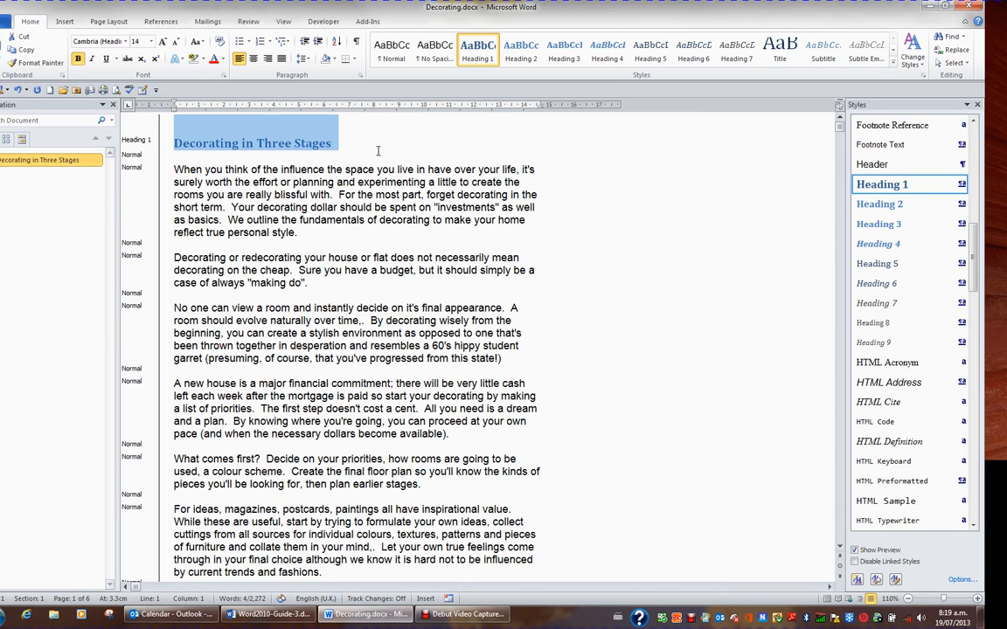
key("ctrl+alt+2")
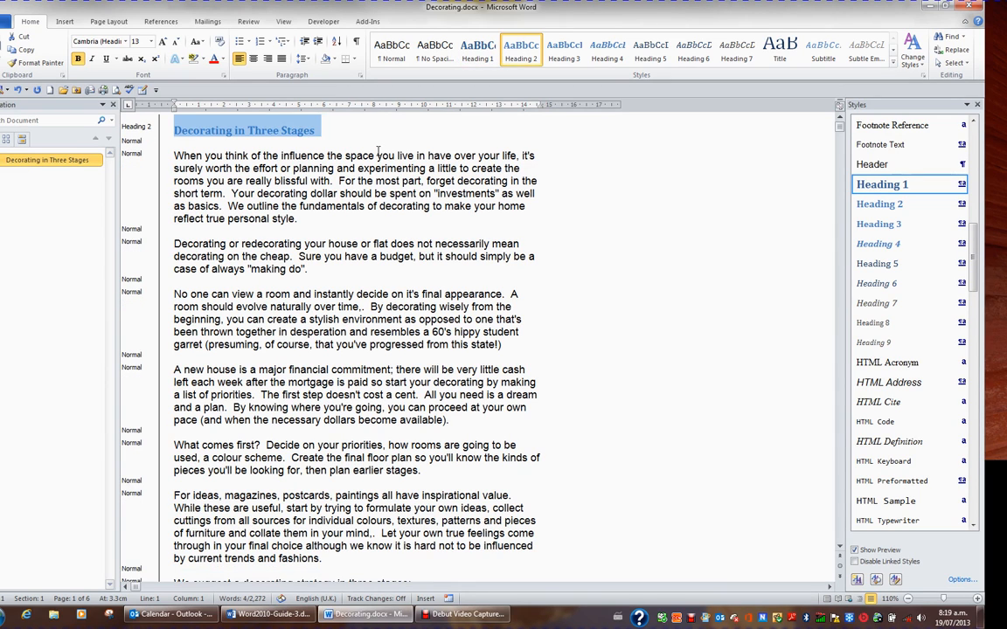
key("ctrl+alt+3")
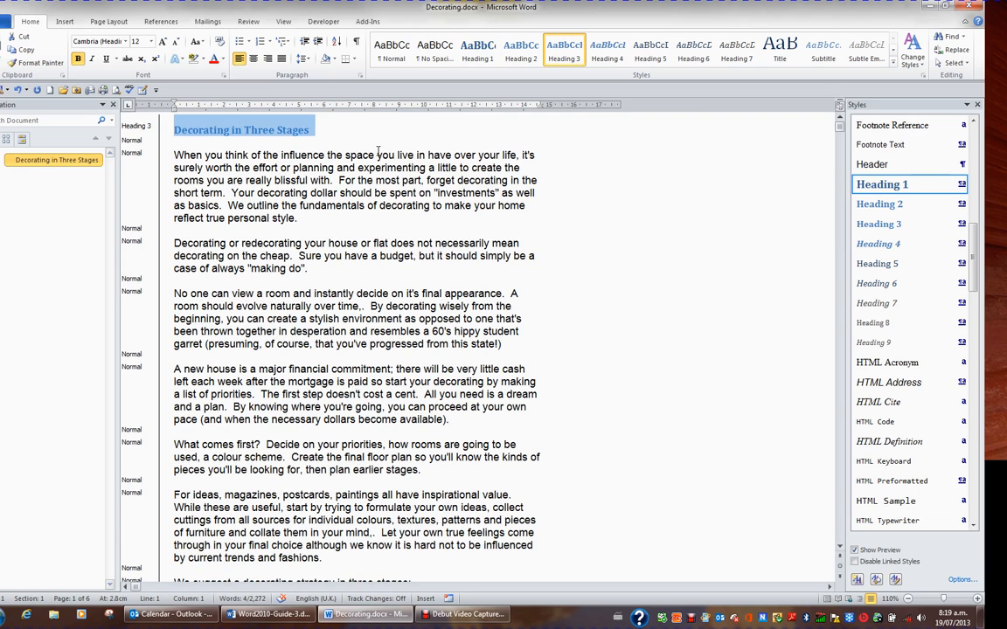
key("ctrl+shift+n")
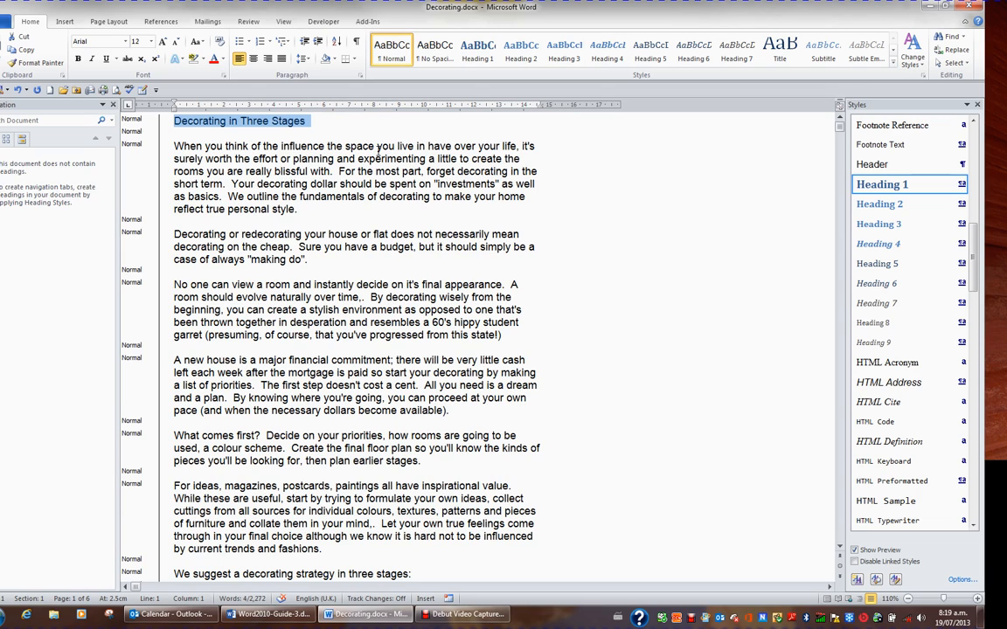
key("ctrl+alt+1")
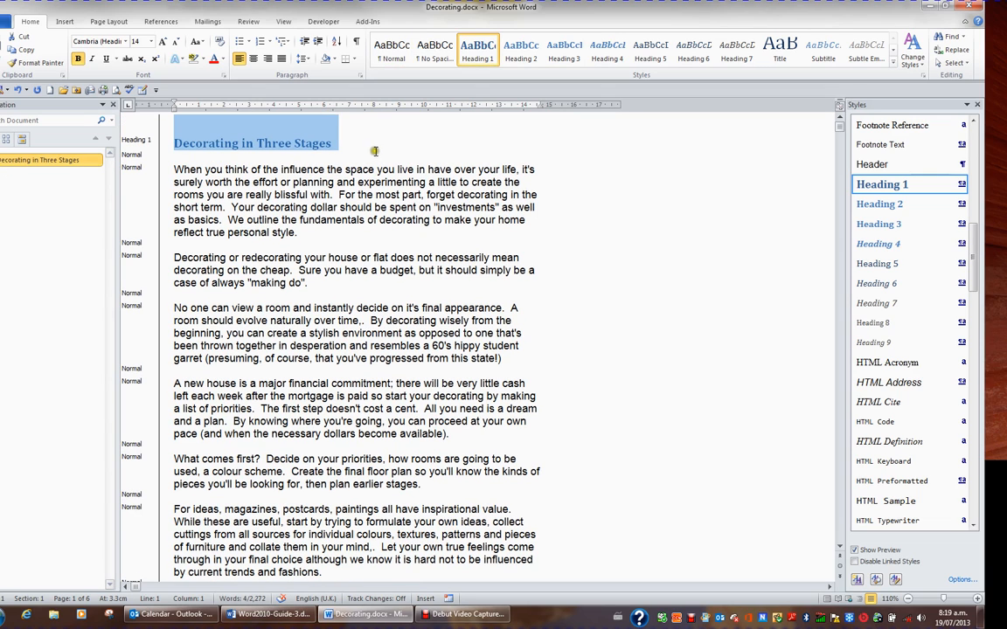
Apply Heading 2 to the line "Begin With Colour" and Heading 3 to the line "Break the Rules".
scroll(431, 260, "down", 12)
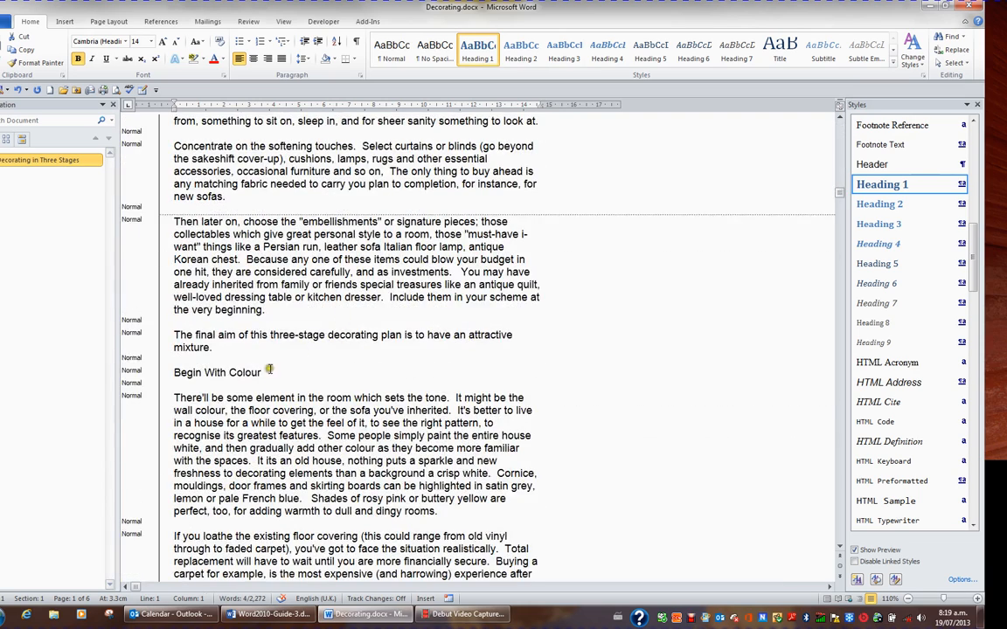
left_click(240, 373)
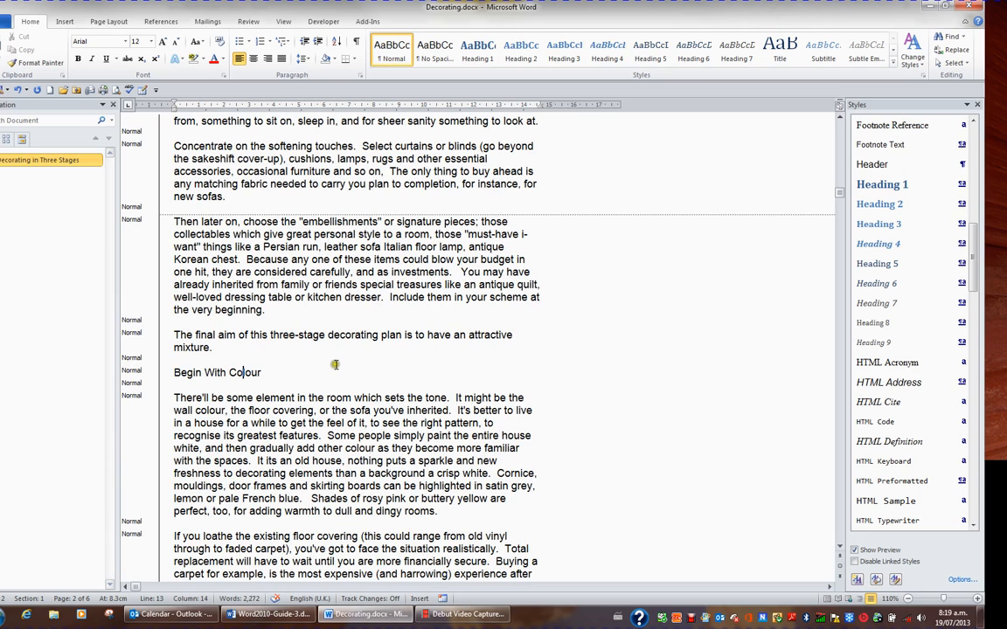
left_click(905, 206)
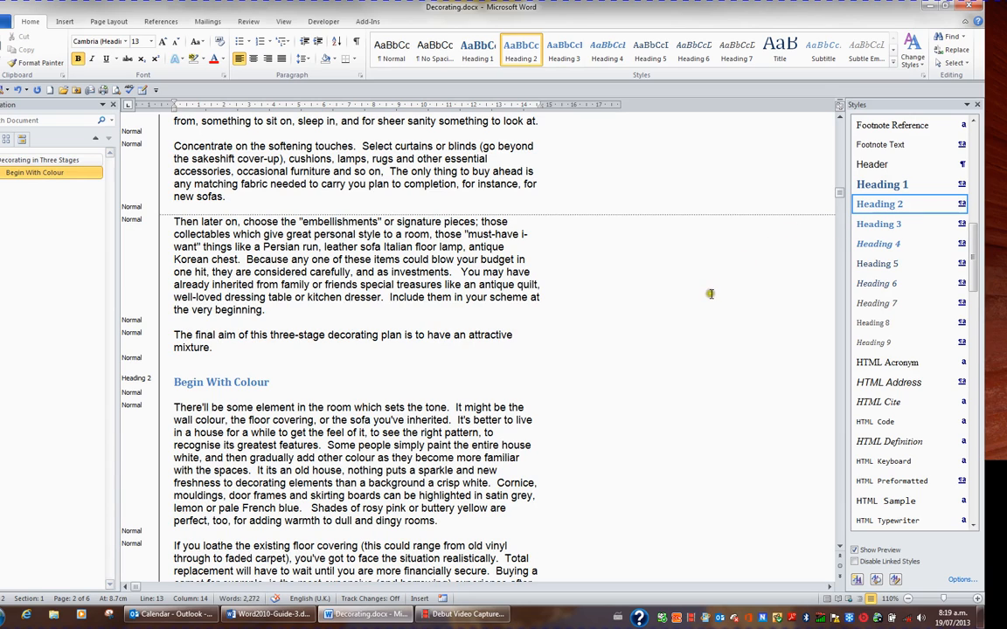
scroll(696, 318, "down", 10)
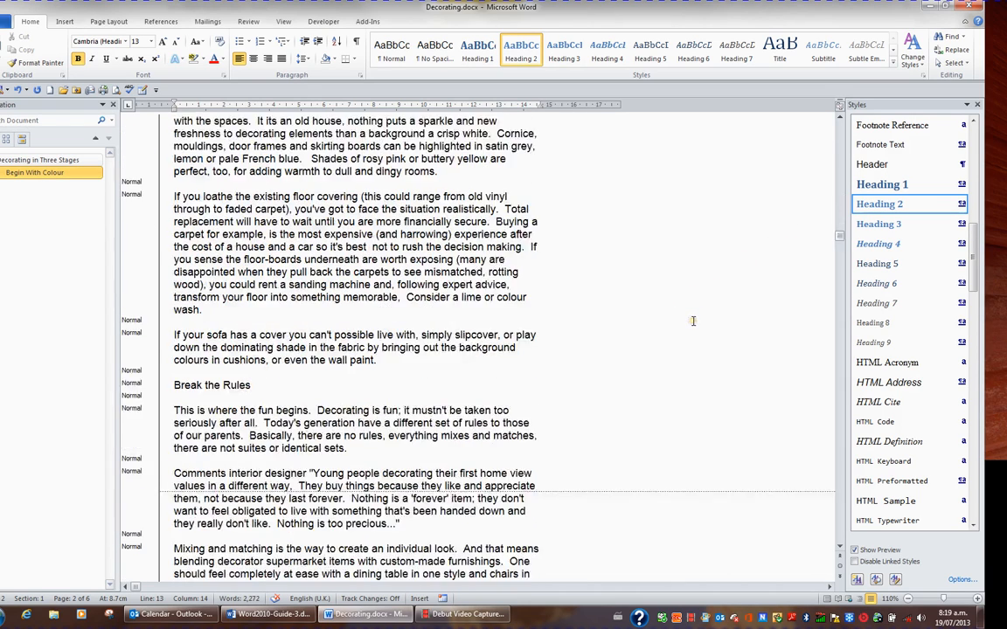
left_click(234, 347)
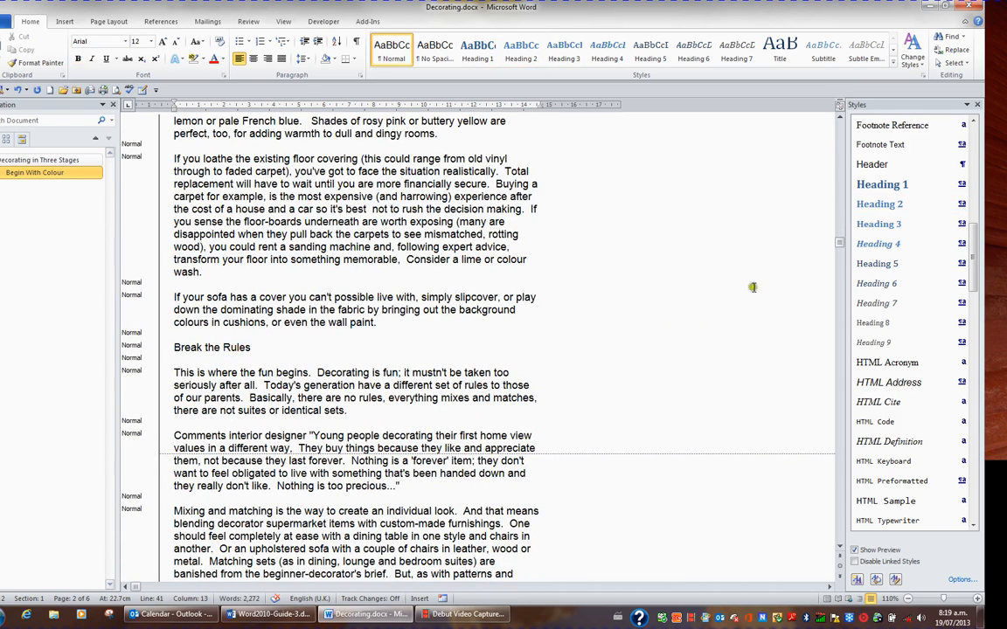
left_click(897, 227)
Apply Heading 1 to the line "Adding and Subtracting" and Heading 2 to the line "Avoid Cliches".
scroll(545, 339, "down", 6)
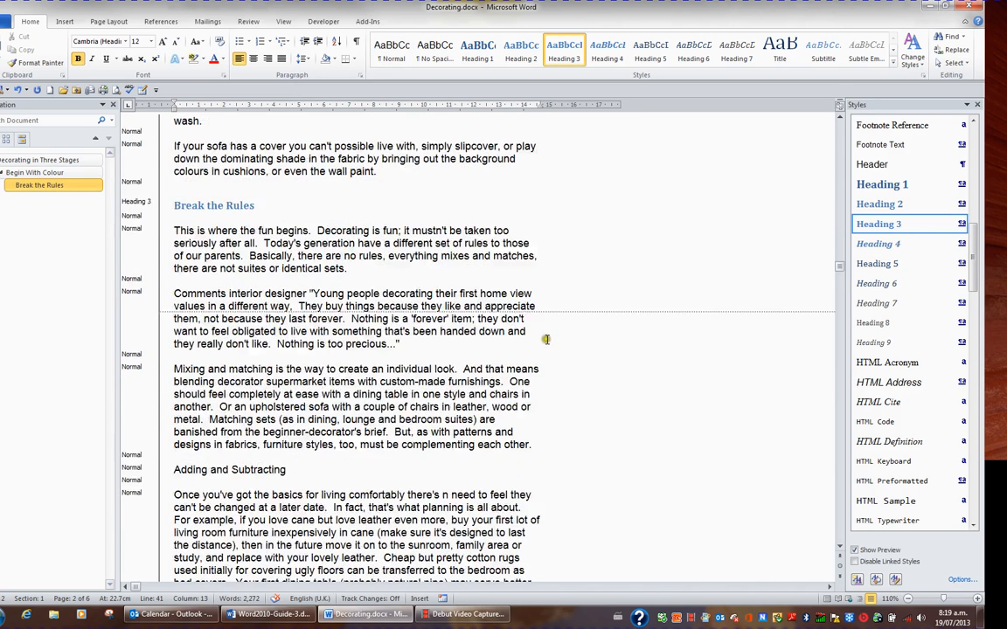
left_click(264, 394)
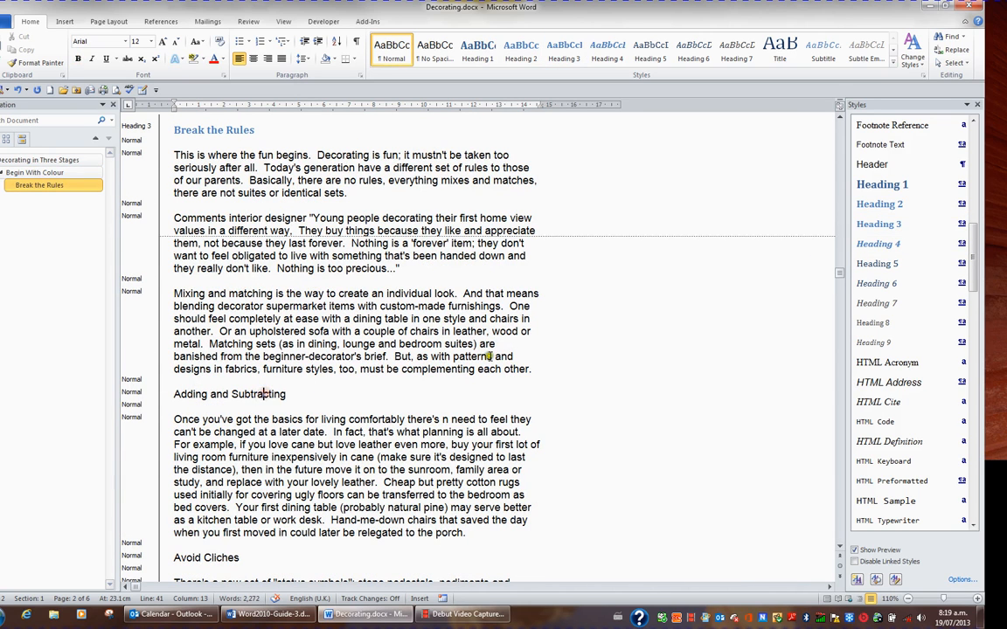
left_click(882, 186)
scroll(564, 293, "down", 6)
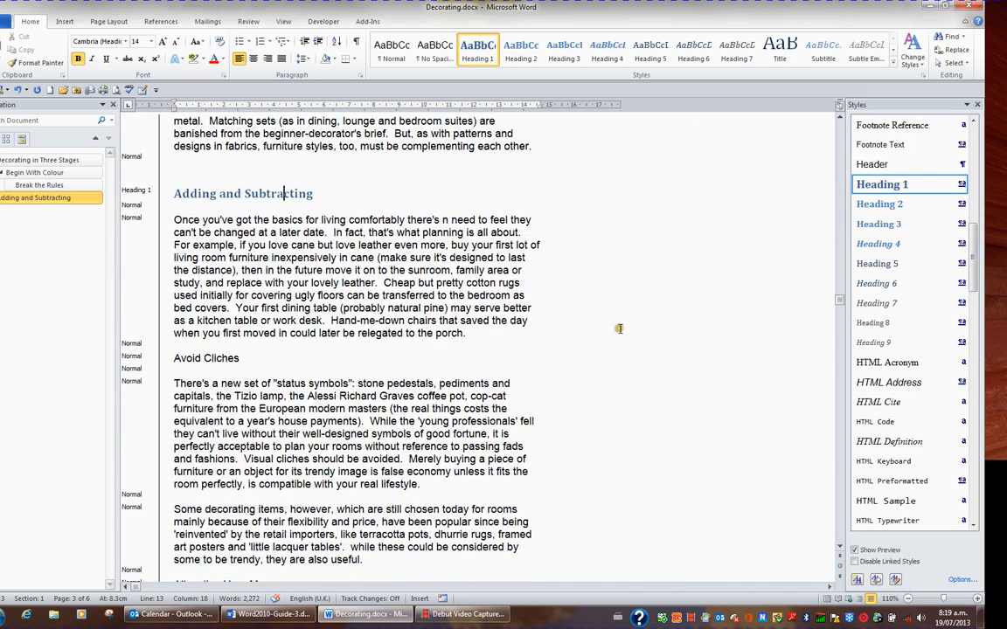
left_click(218, 358)
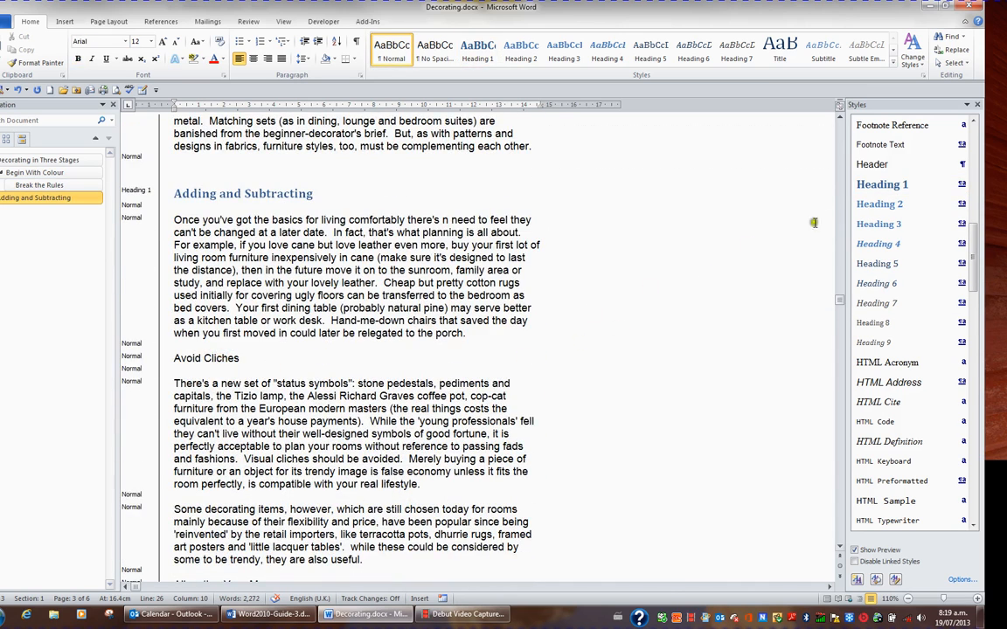
left_click(868, 210)
Apply the Heading 3 style to the line "Allocating Your Money." below the Avoid Cliches section.
scroll(524, 350, "down", 5)
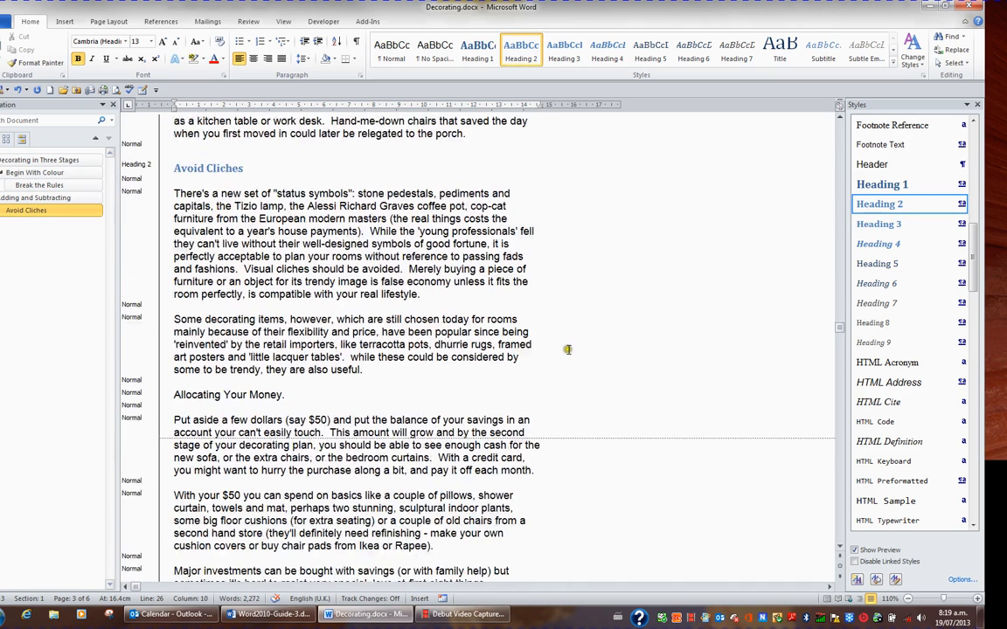
left_click(267, 394)
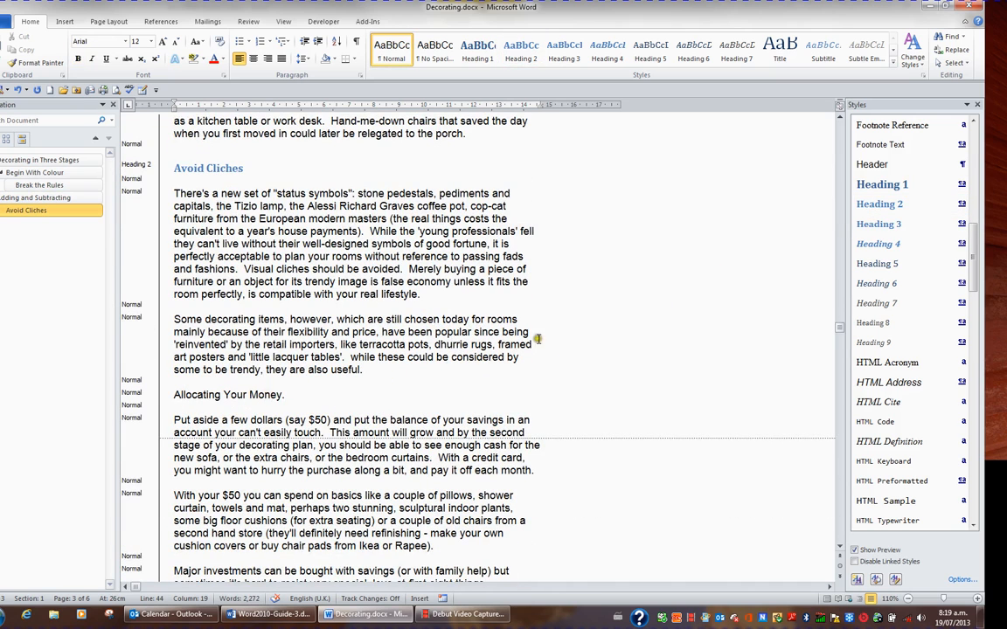
left_click(879, 225)
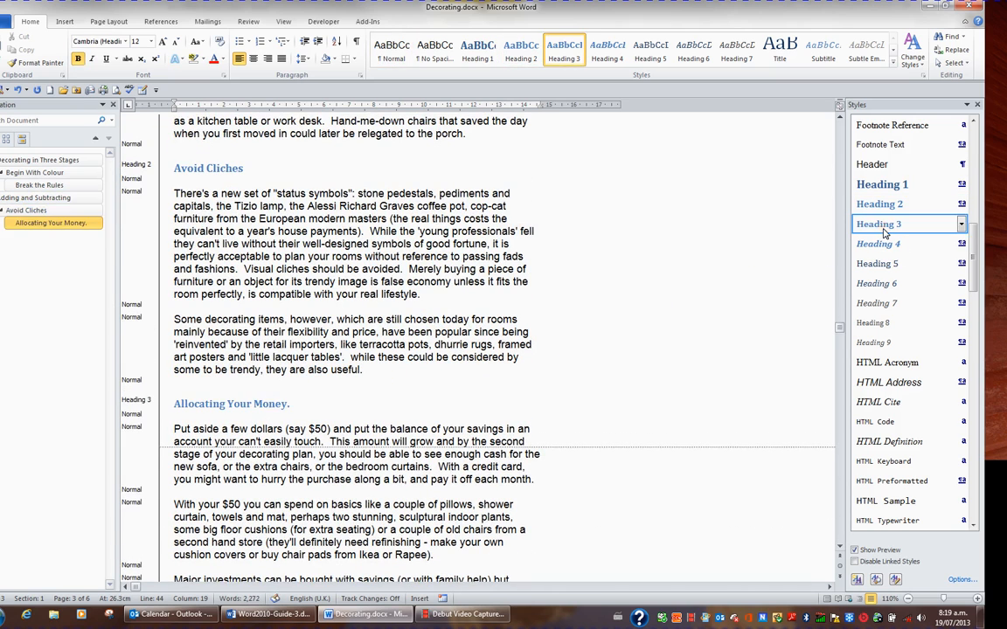